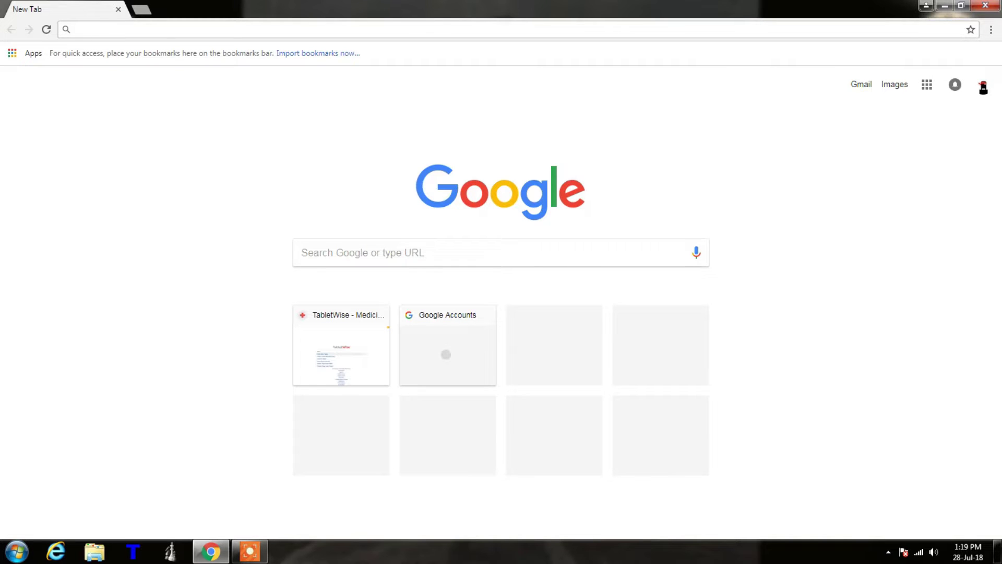
pyautogui.write('www.t')
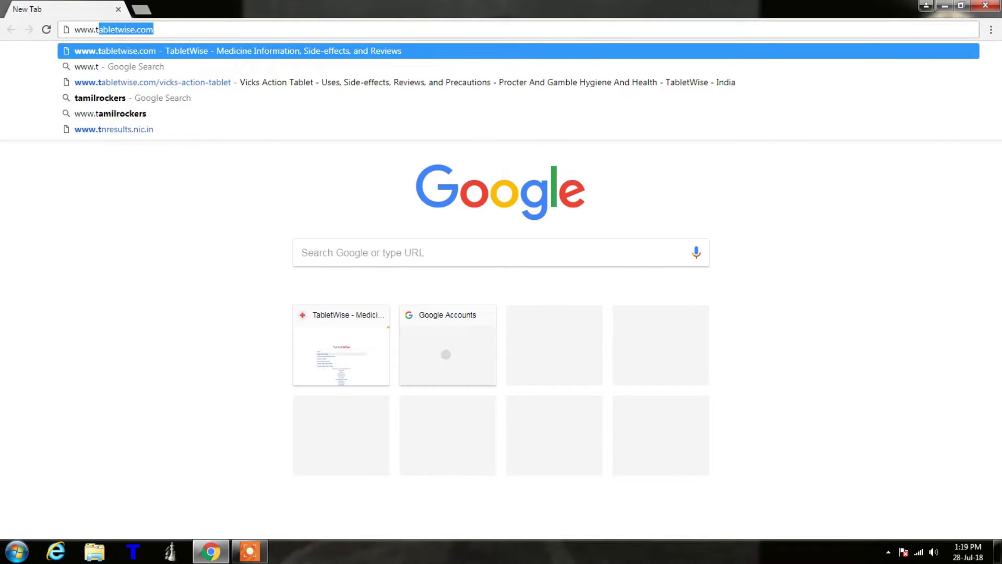
pyautogui.write('abletwise')
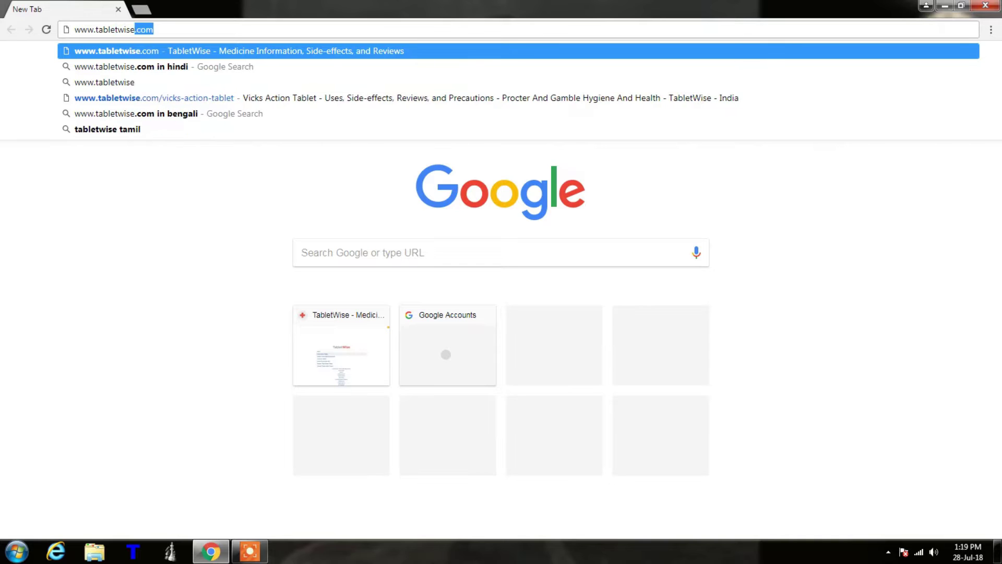
pyautogui.write('.com')
# Load tabletwise.com and focus the 'Enter medicine or disease name' search box
pyautogui.press('Return')
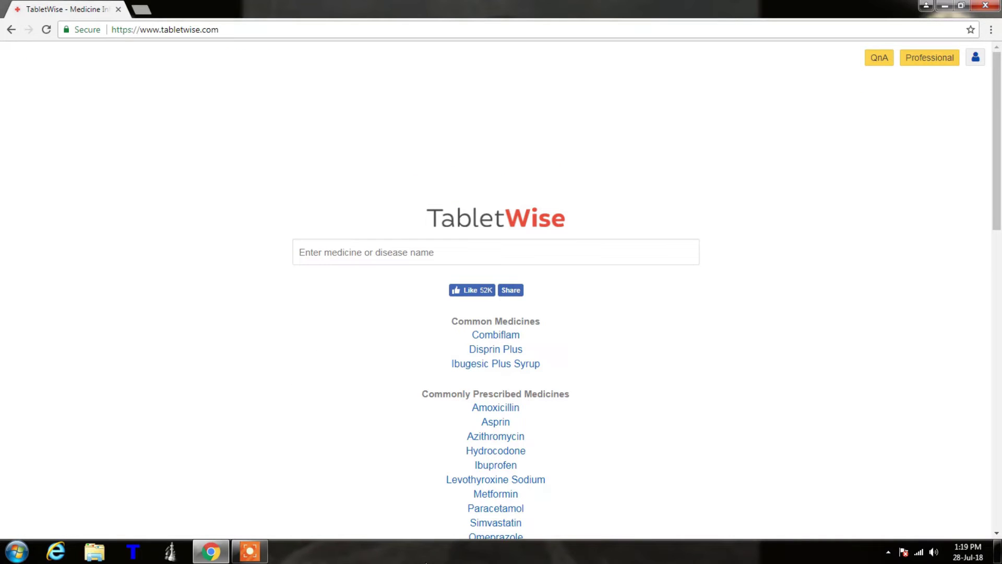
pyautogui.click(382, 252)
pyautogui.write('act')
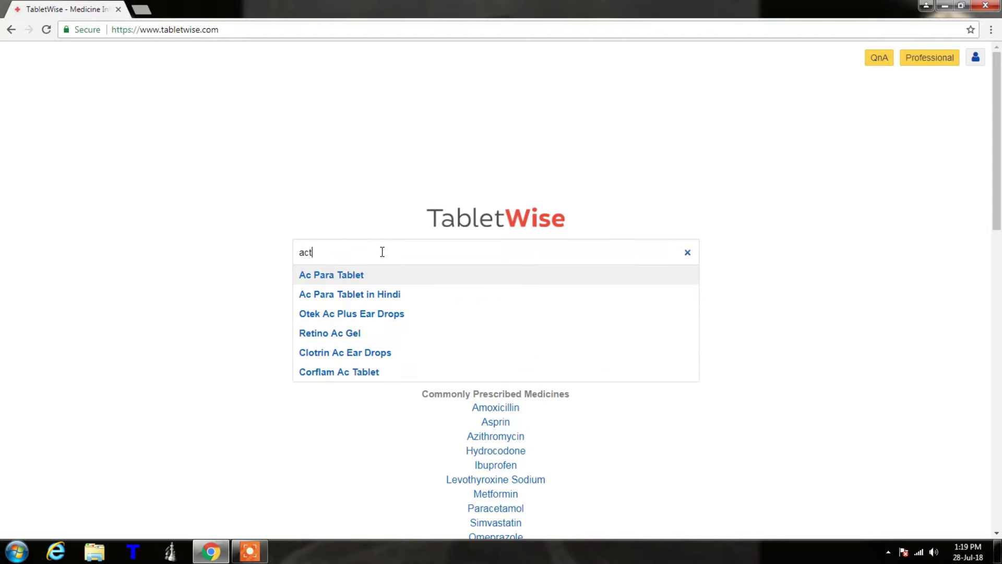
pyautogui.write('o')
# Search 'action', correcting the typo, and choose Vicks Action Tablet from the suggestions
pyautogui.press('BackSpace')
pyautogui.write('ion')
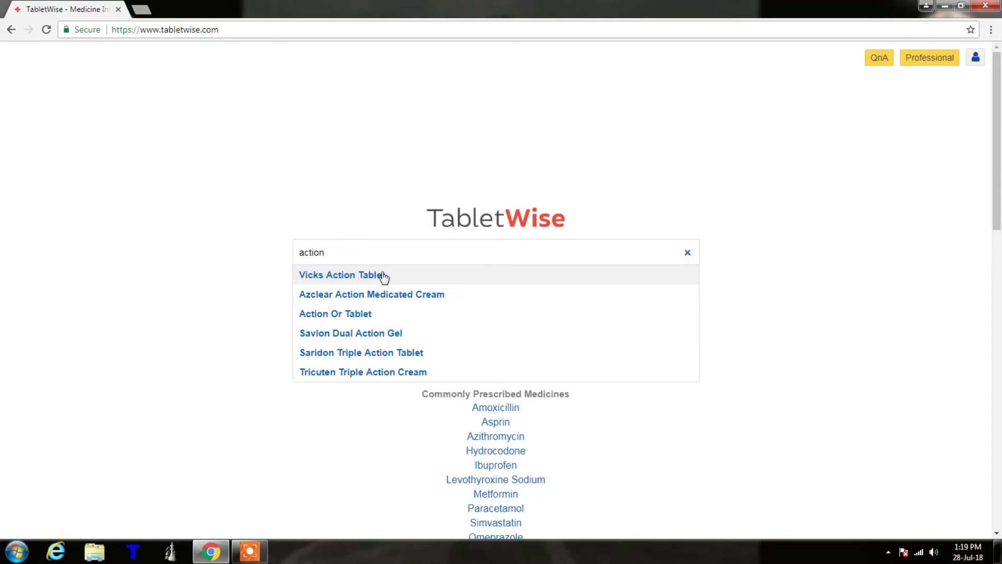
pyautogui.click(342, 280)
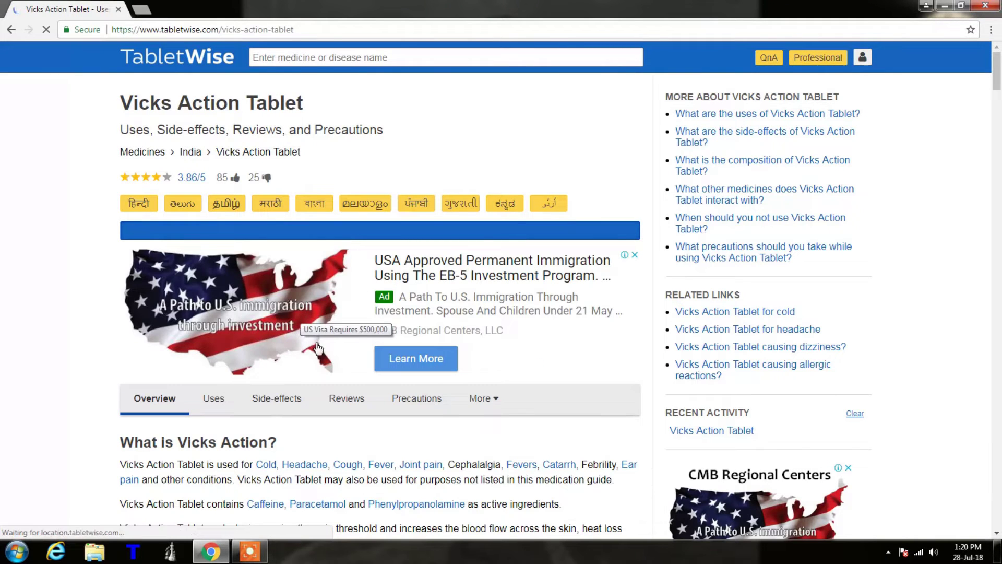
pyautogui.scroll(-1, 306, 328)
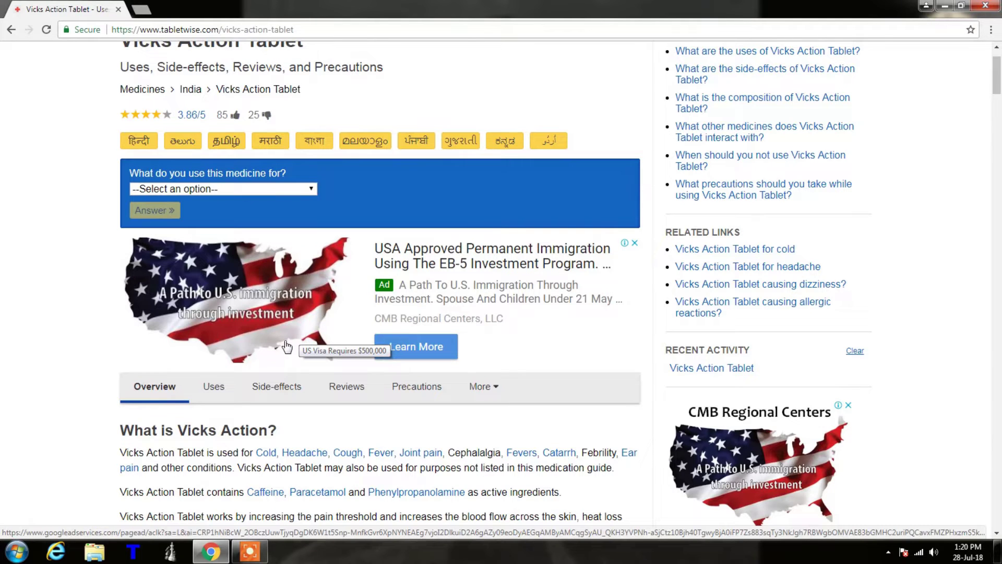
pyautogui.scroll(1, 275, 350)
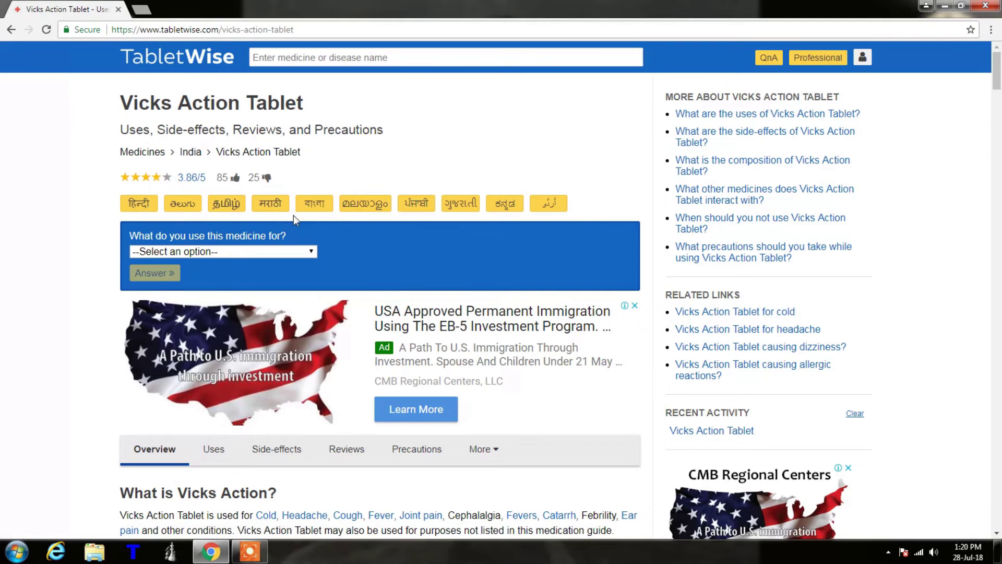
pyautogui.scroll(-2, 257, 380)
pyautogui.scroll(-1, 251, 386)
pyautogui.scroll(-2, 247, 388)
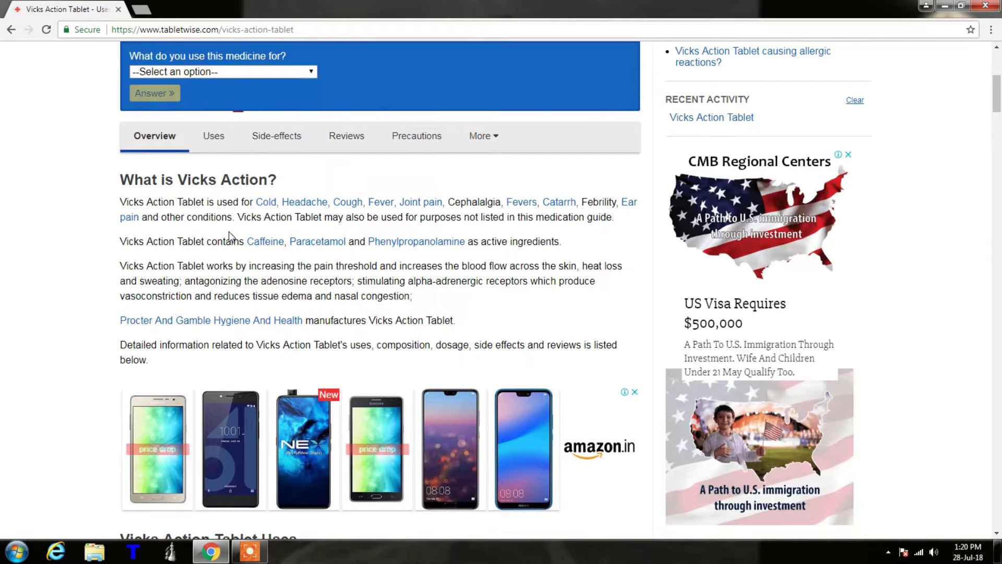
pyautogui.scroll(-2, 369, 400)
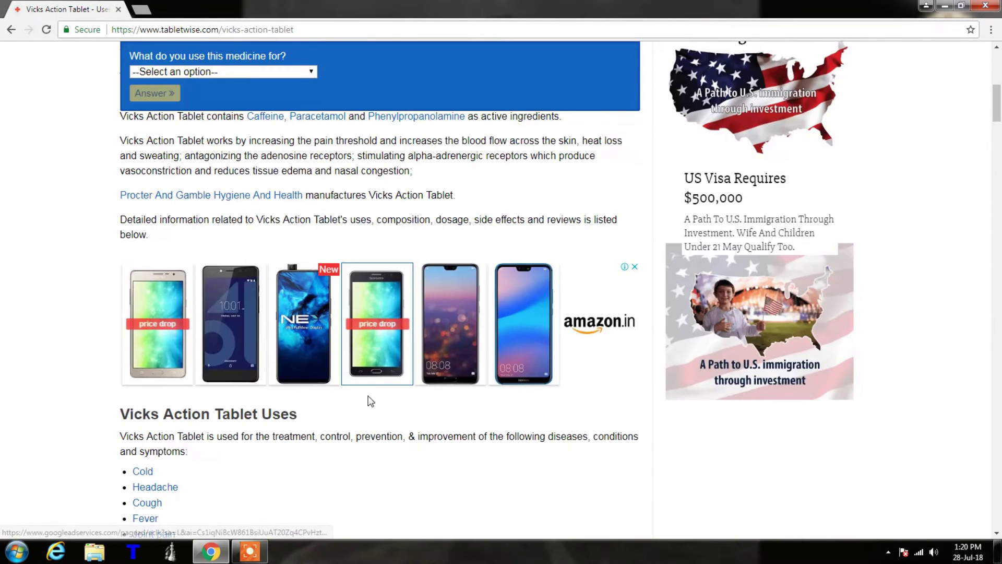
pyautogui.scroll(-2, 345, 437)
pyautogui.scroll(-3, 350, 434)
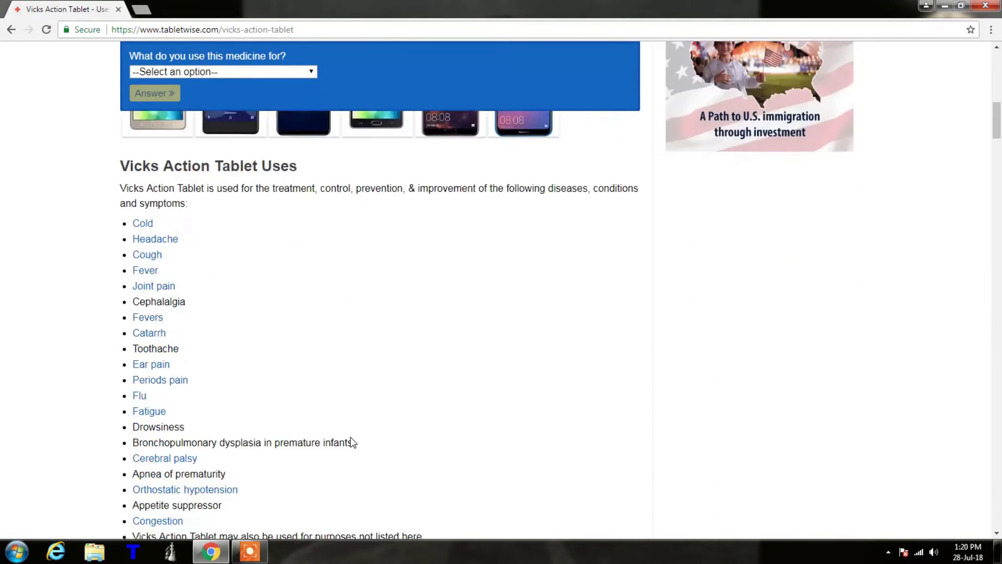
pyautogui.scroll(-3, 357, 443)
pyautogui.scroll(-2, 374, 454)
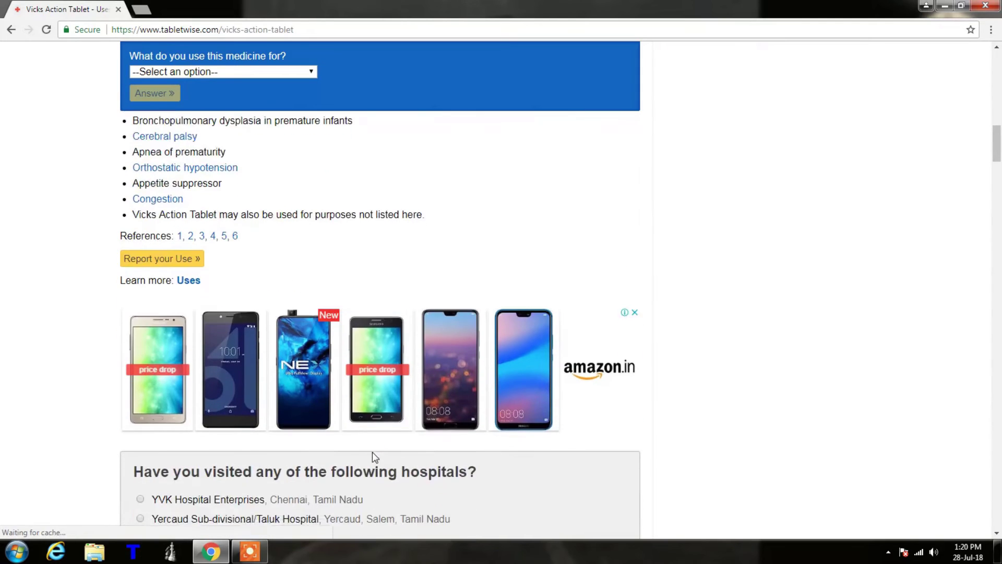
pyautogui.scroll(-2, 374, 451)
pyautogui.scroll(-3, 374, 450)
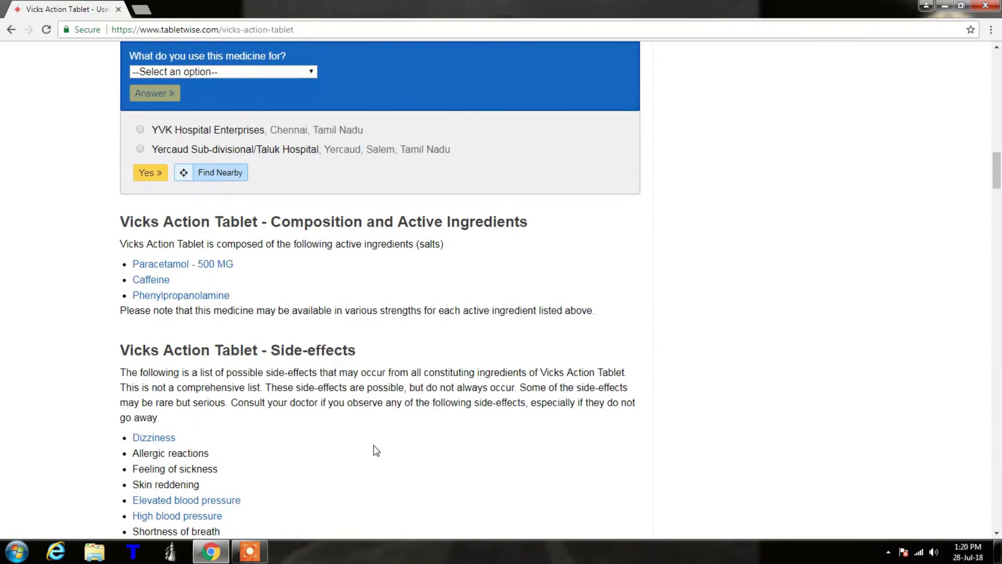
pyautogui.scroll(-1, 329, 420)
pyautogui.scroll(-2, 312, 413)
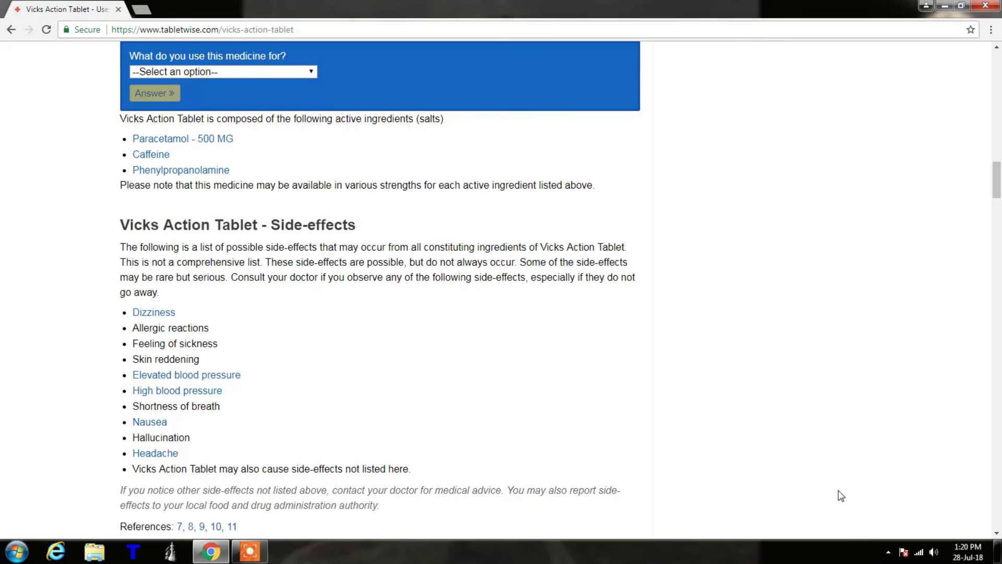
pyautogui.scroll(4, 849, 470)
pyautogui.scroll(3, 831, 423)
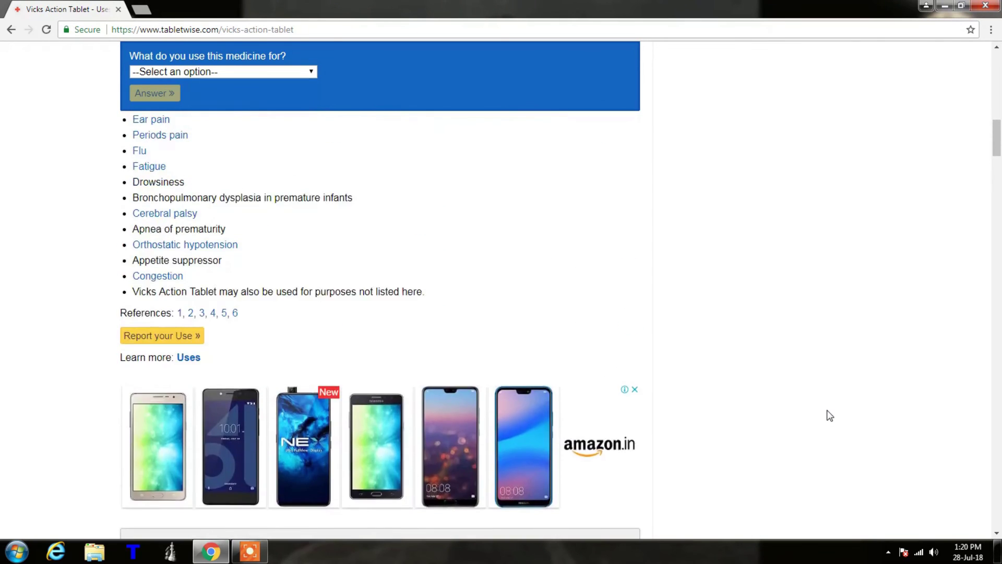
pyautogui.scroll(2, 828, 411)
pyautogui.scroll(5, 829, 414)
pyautogui.scroll(4, 828, 413)
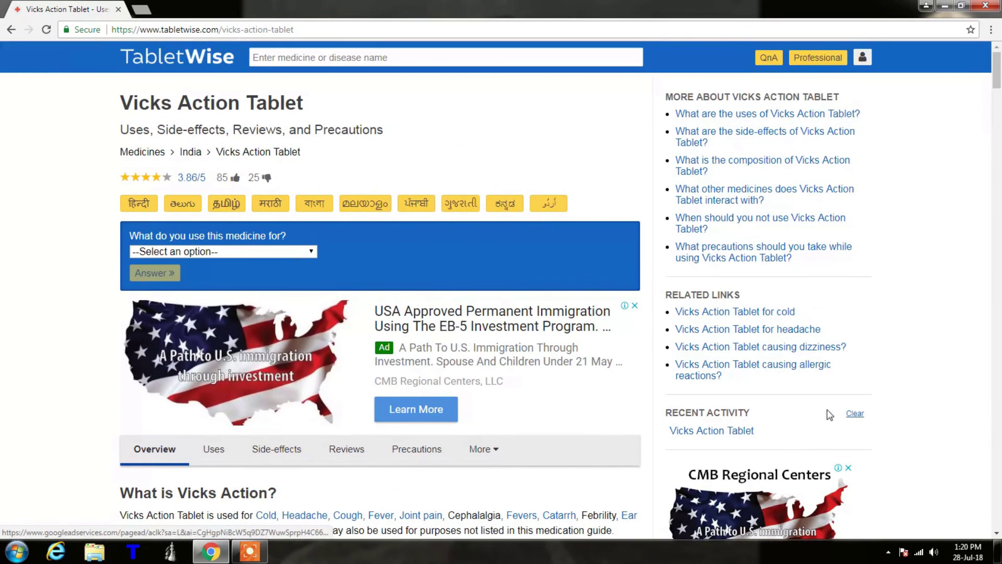